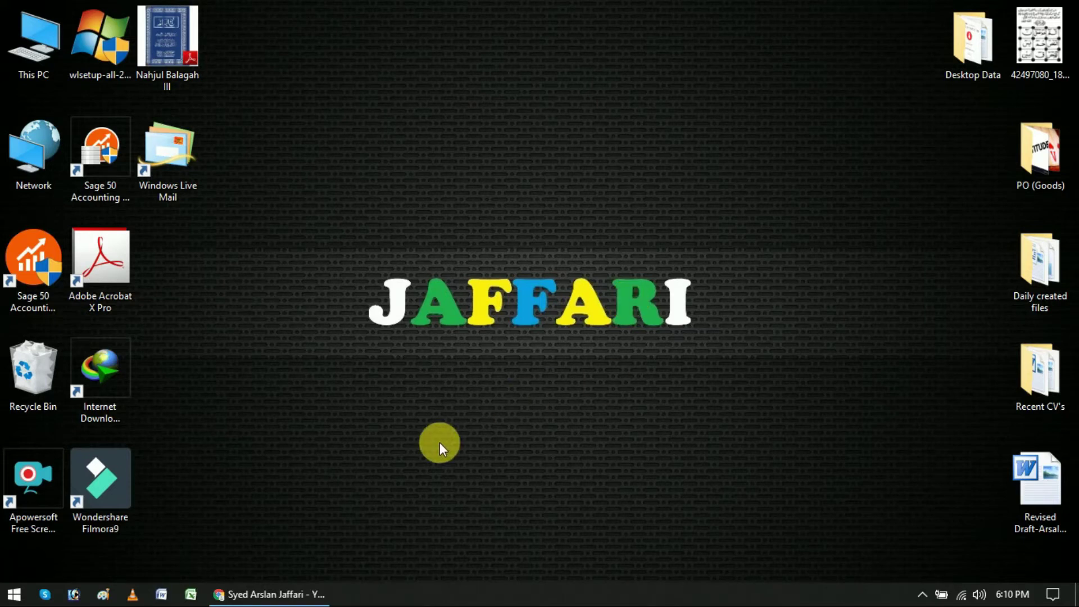
# - Open the channel's basic info settings in YouTube Studio and review its keywords
pyautogui.click(218, 594)
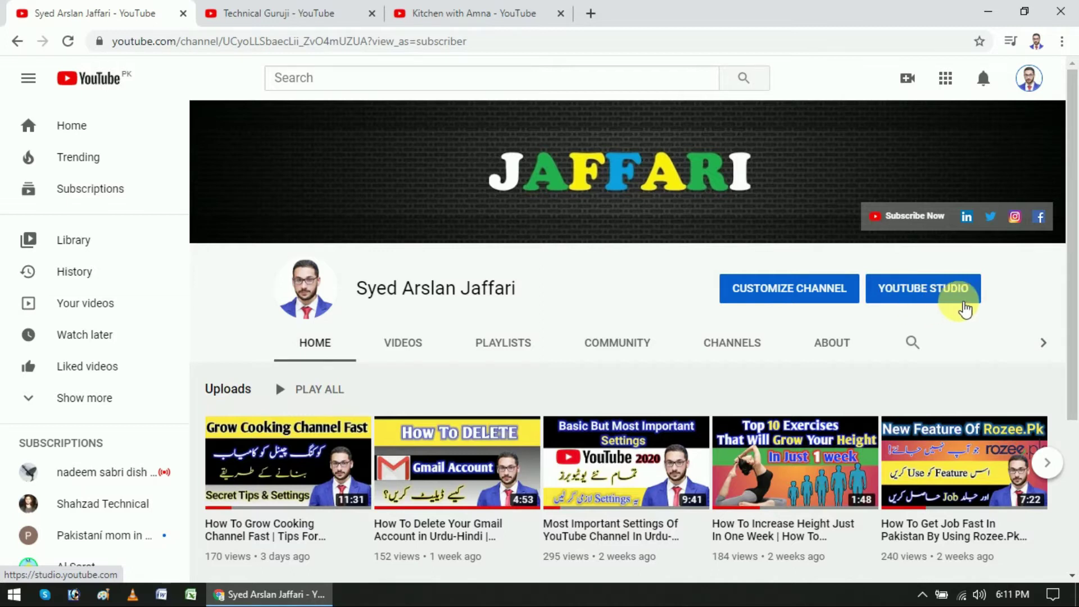
pyautogui.click(925, 288)
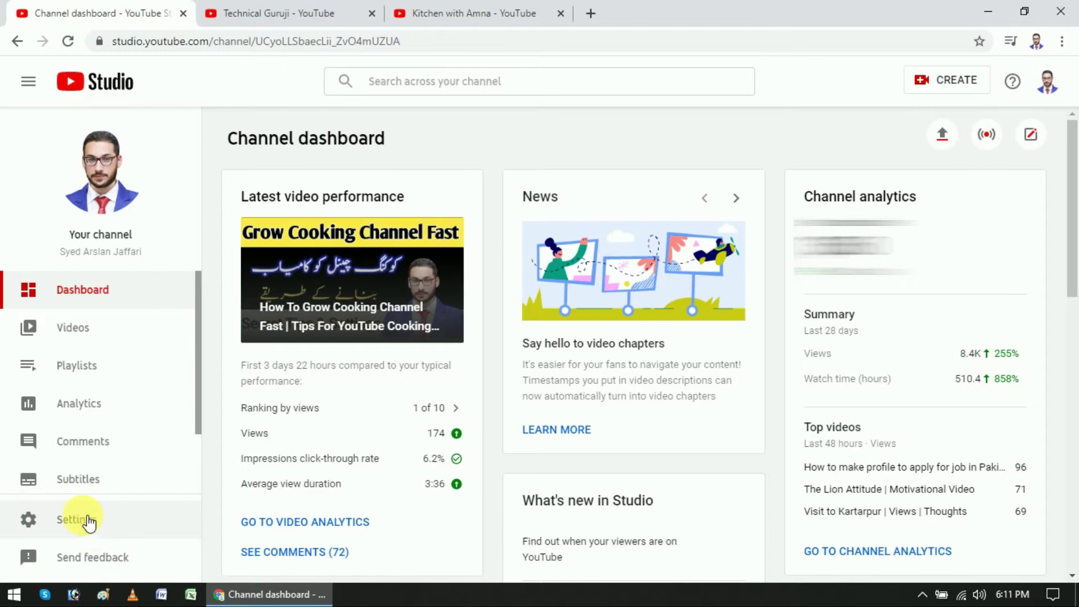
pyautogui.click(82, 518)
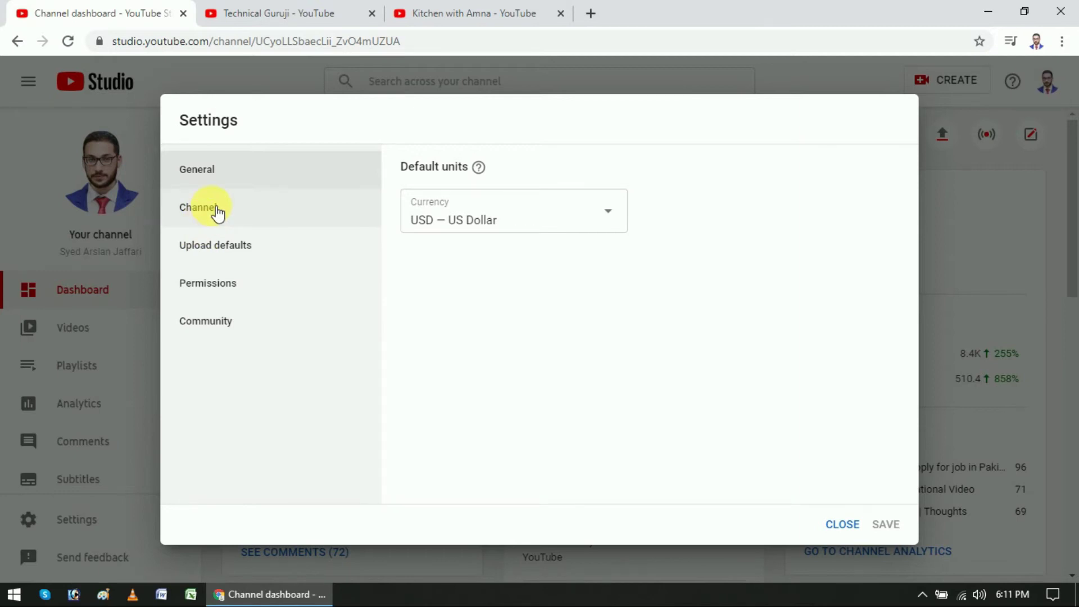
pyautogui.click(218, 213)
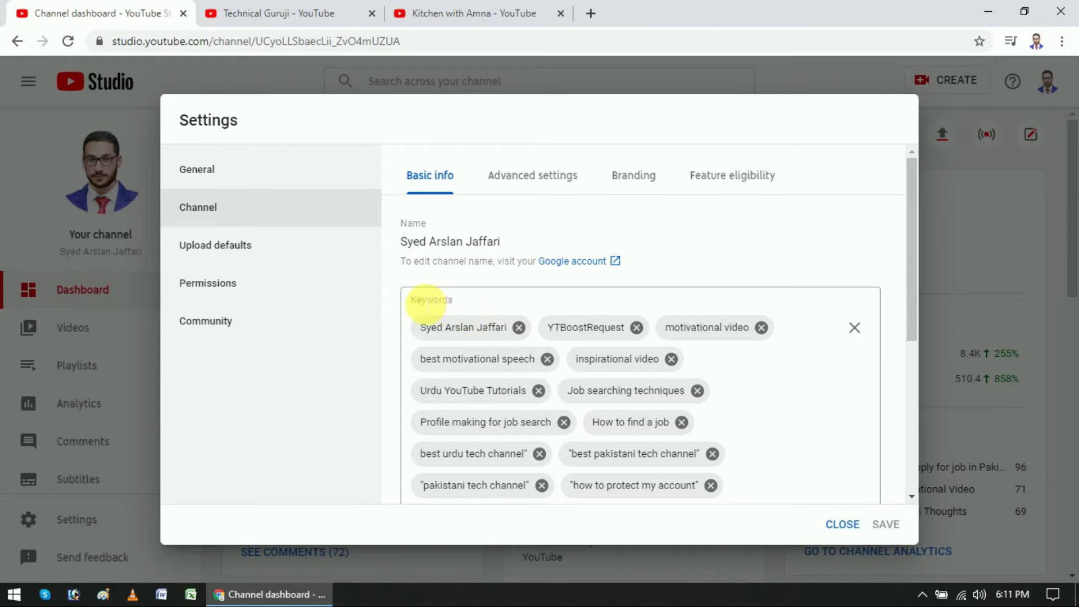
pyautogui.moveTo(409, 301); pyautogui.dragTo(444, 297)
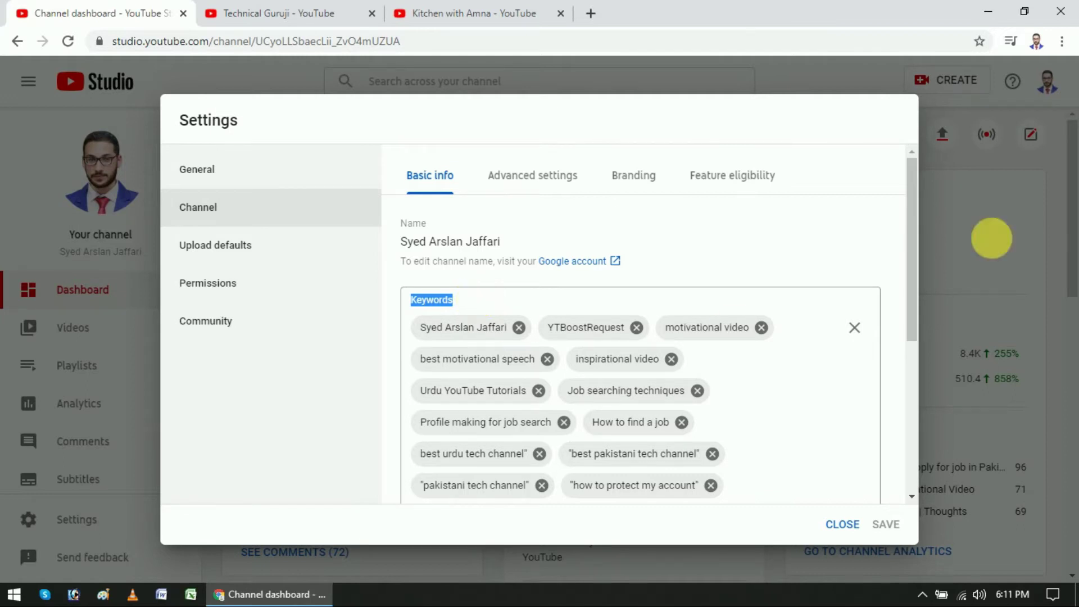
pyautogui.scroll(-3, 752, 412)
pyautogui.scroll(3, 753, 413)
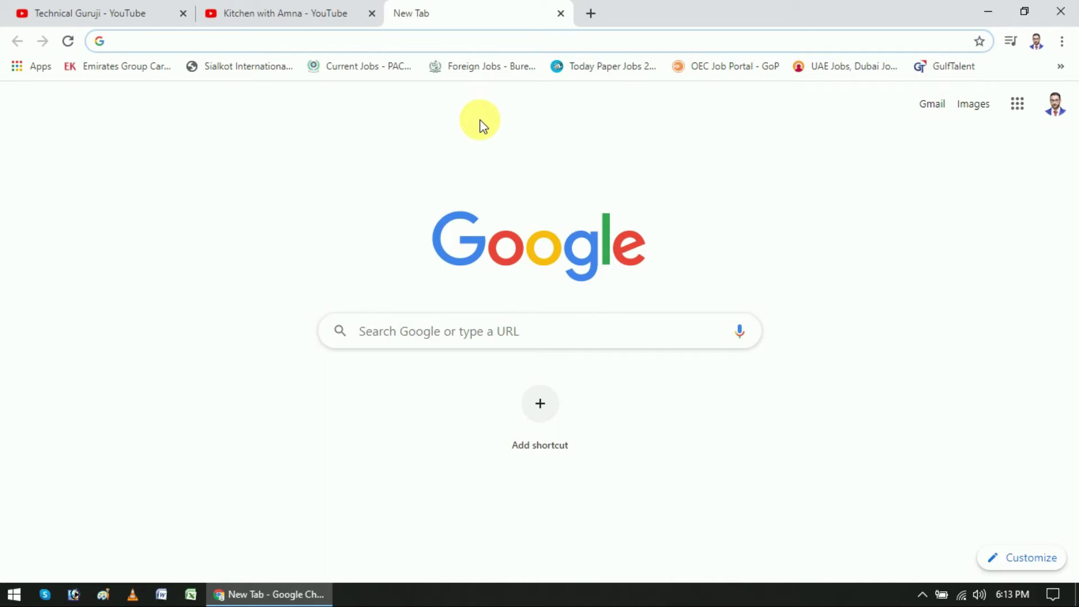
# - Open ytseotools.com and go to its Extract Channel Keywords tool
pyautogui.write('ytseotools')
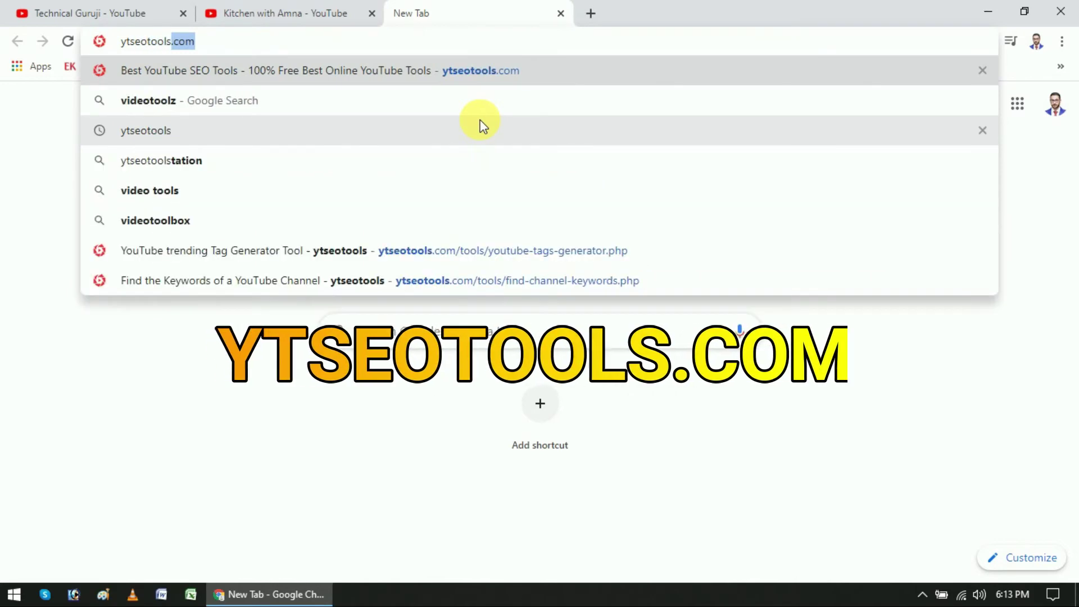
pyautogui.write('.com')
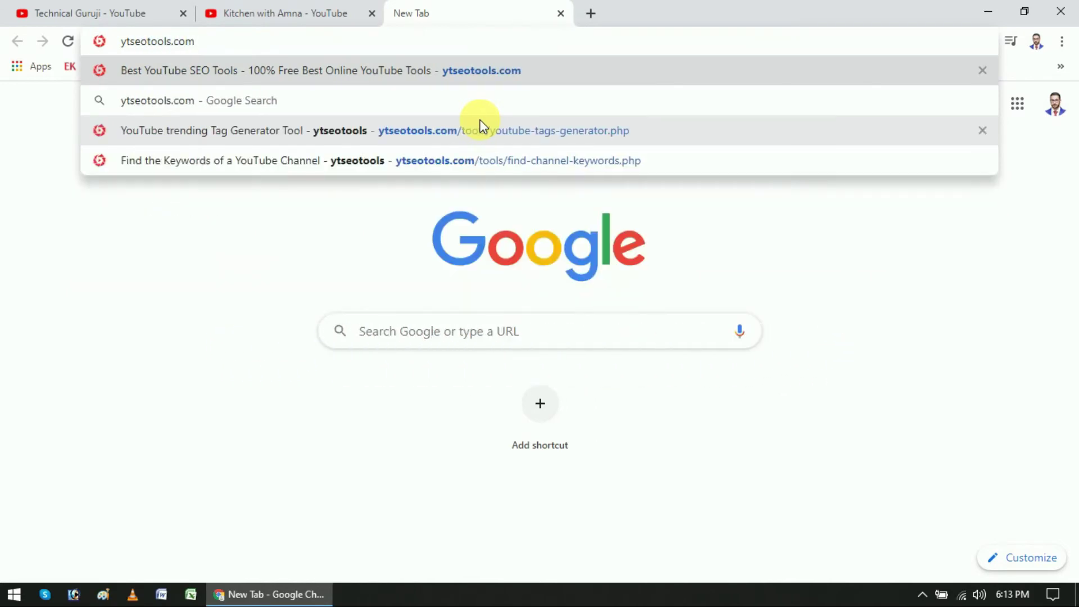
pyautogui.press('Return')
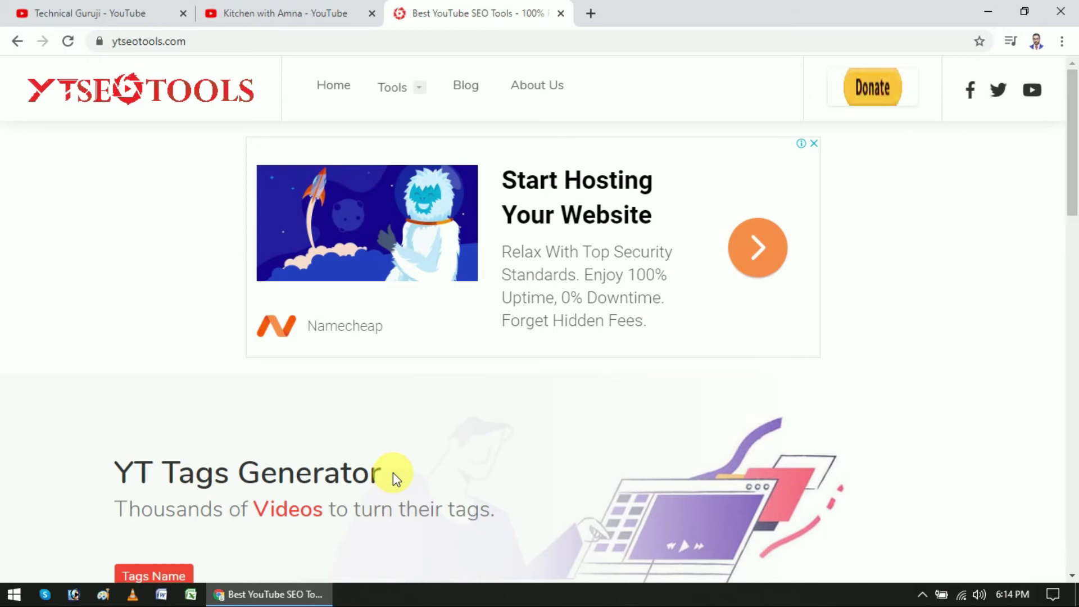
pyautogui.moveTo(426, 100)
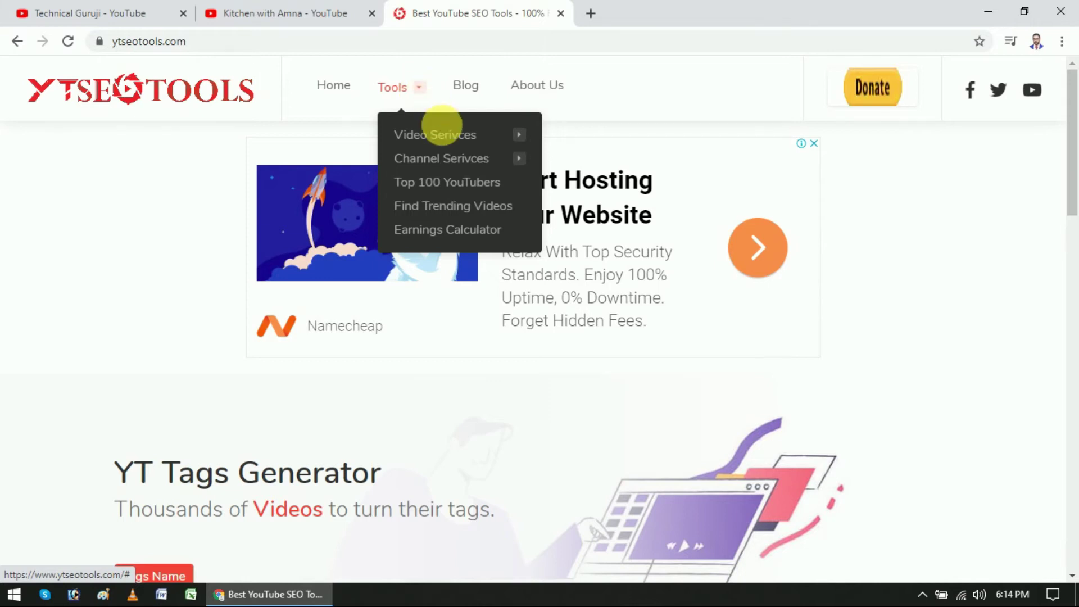
pyautogui.moveTo(466, 157)
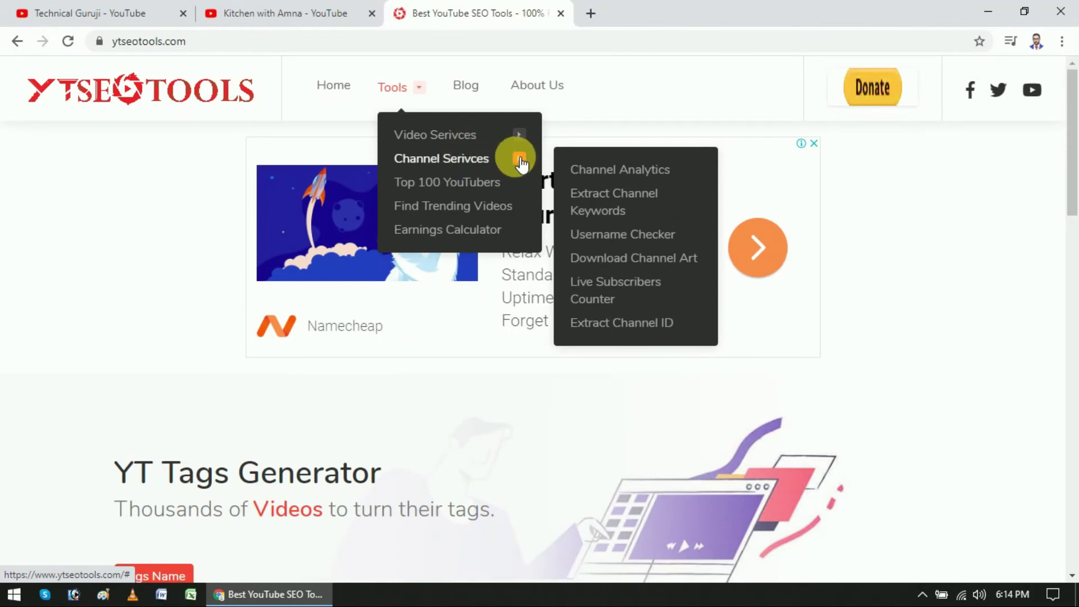
pyautogui.click(627, 210)
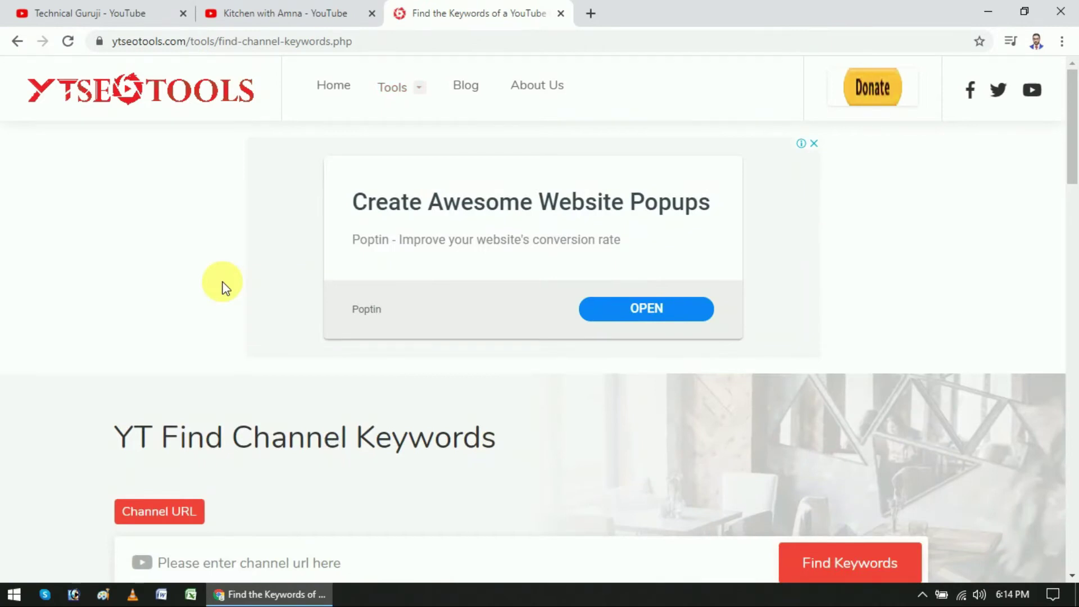
pyautogui.scroll(-1, 222, 286)
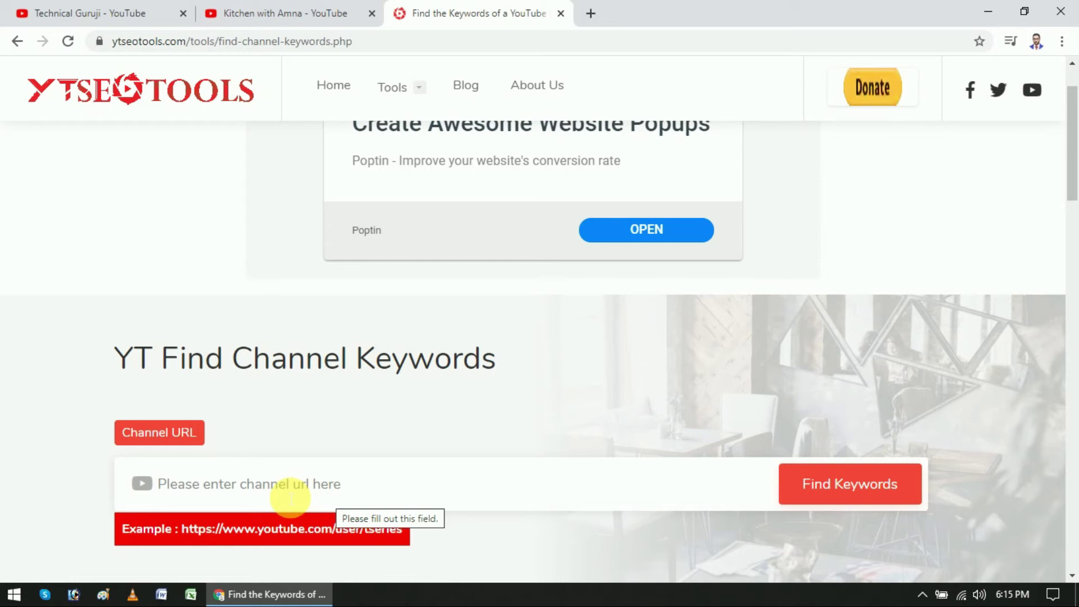
pyautogui.click(85, 16)
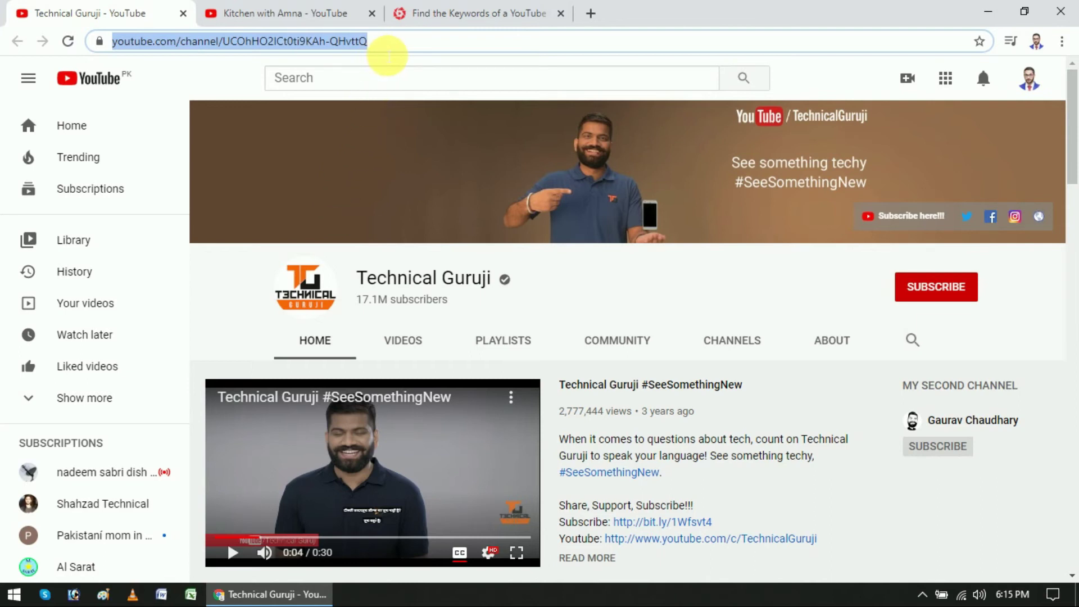
pyautogui.click(415, 16)
pyautogui.scroll(-3, 281, 432)
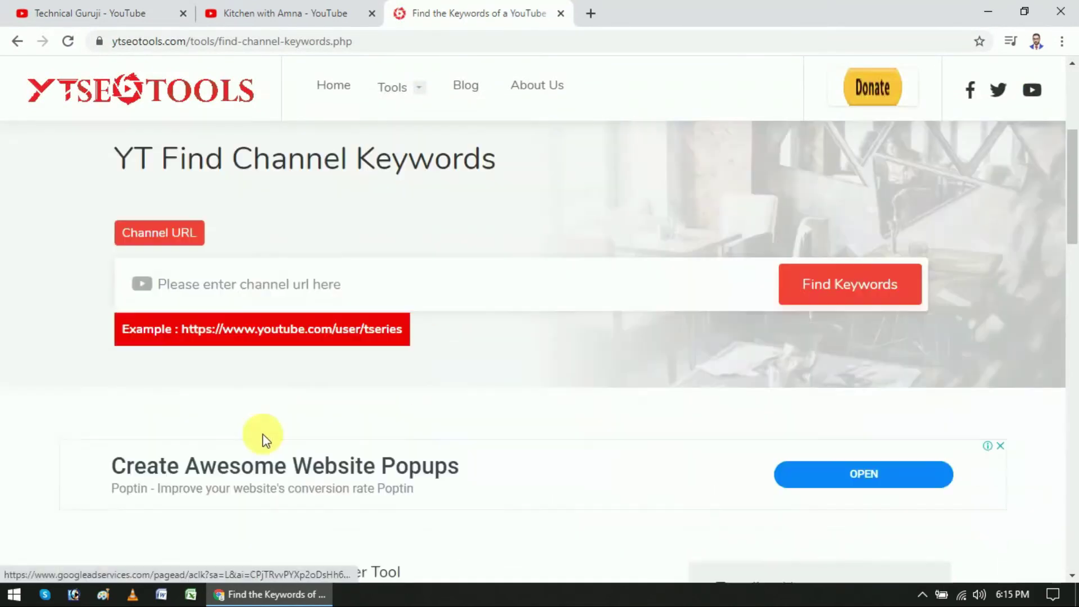
pyautogui.scroll(-1, 266, 440)
pyautogui.click(265, 261)
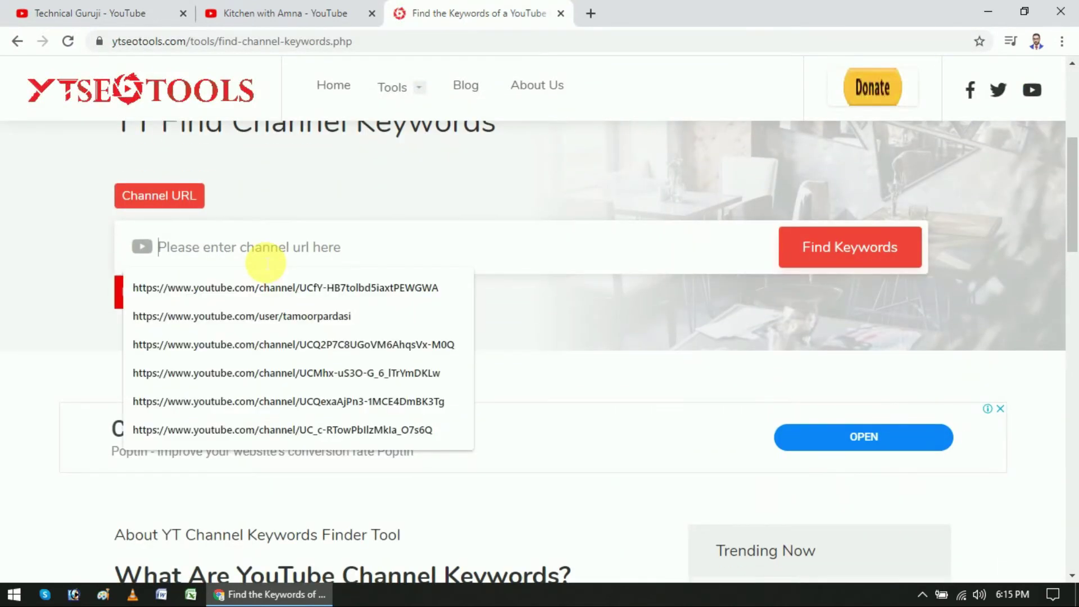
pyautogui.write('https://www.youtube.com/channel/UCOhHO2ICt0ti9KAh-QHvttQ')
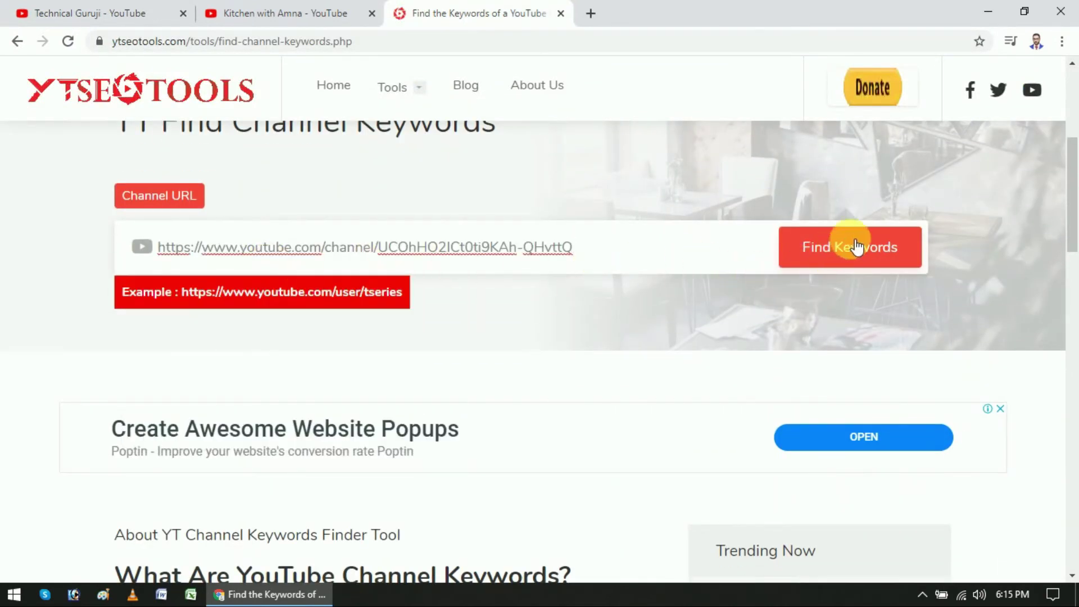
pyautogui.click(878, 247)
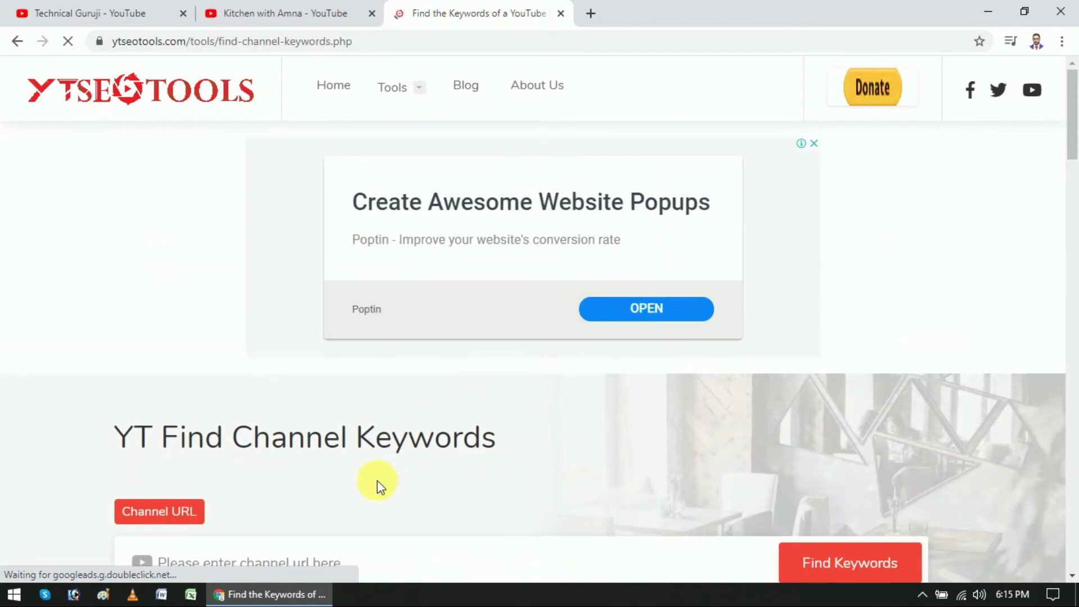
pyautogui.scroll(-5, 376, 484)
pyautogui.scroll(-7, 381, 482)
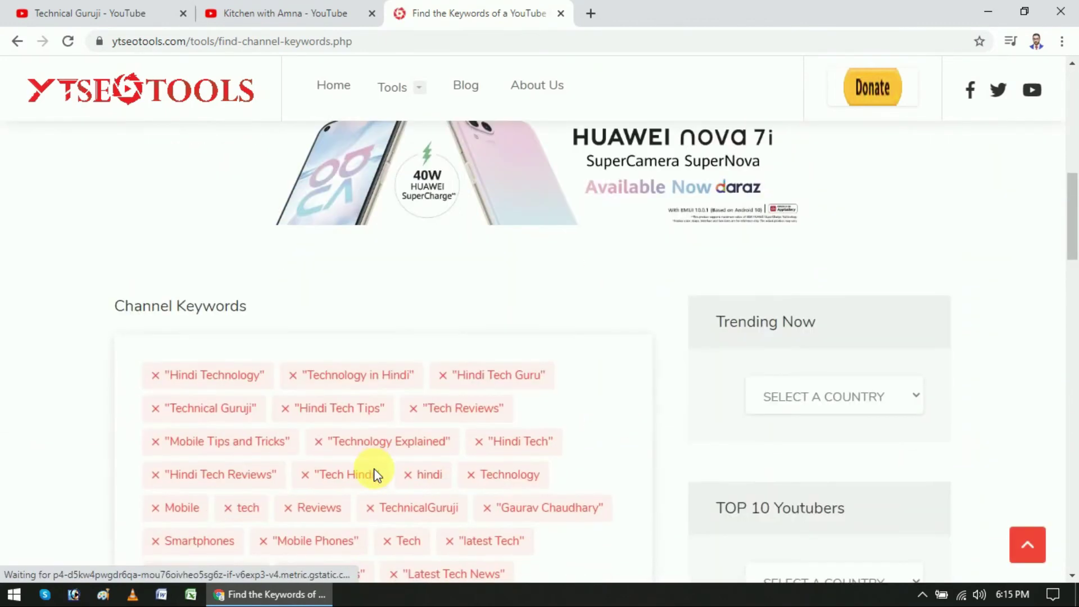
pyautogui.scroll(-1, 194, 271)
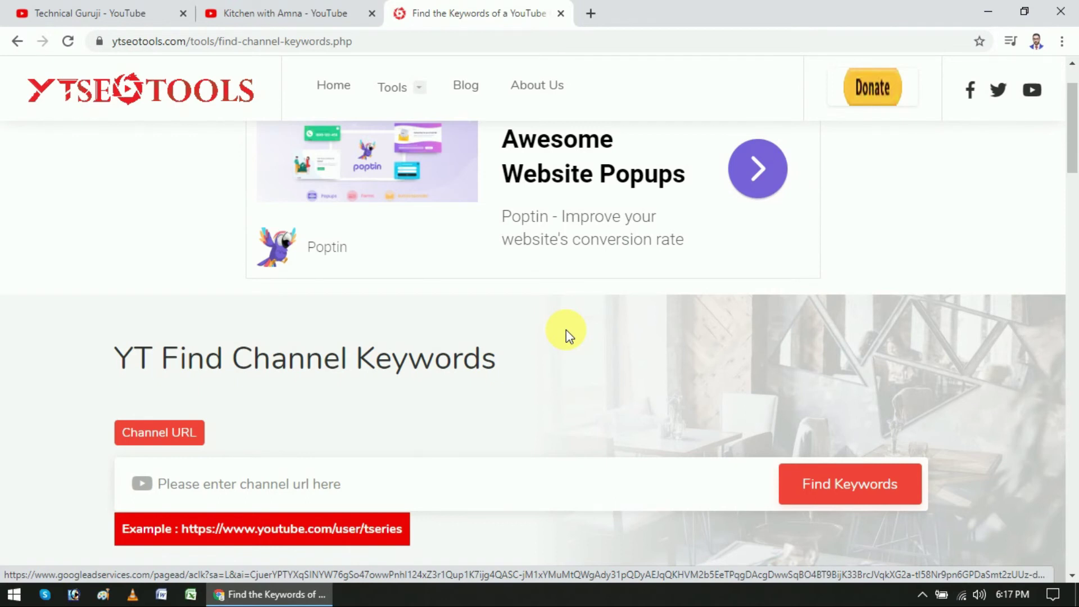
# - Copy the URL from the Kitchen with Amna channel page and look up that channel's keywords
pyautogui.click(289, 17)
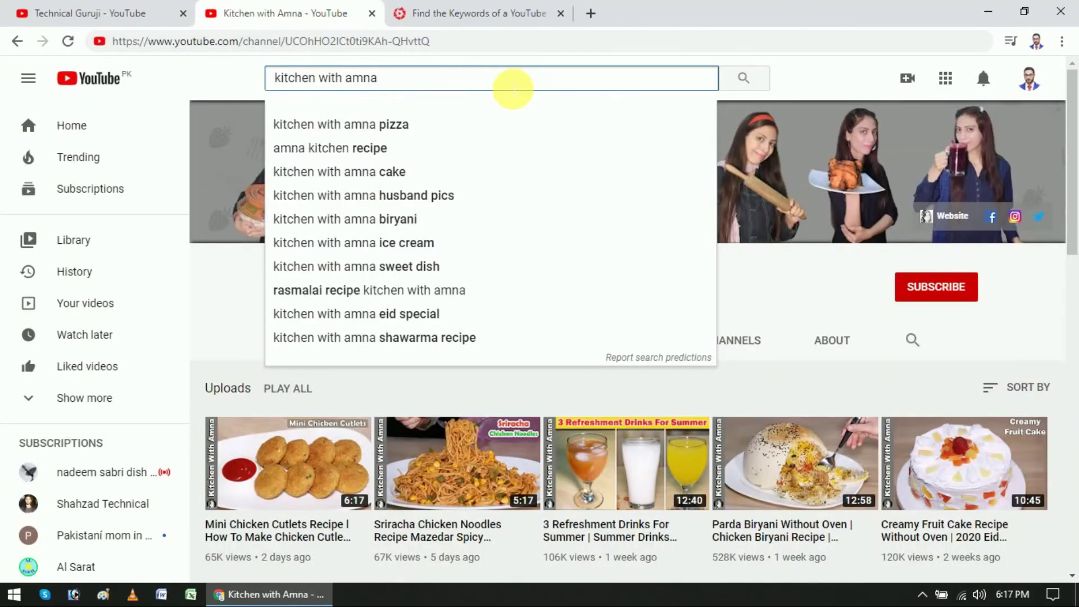
pyautogui.click(802, 82)
pyautogui.click(471, 50)
pyautogui.hotkey('ctrl', 'c')
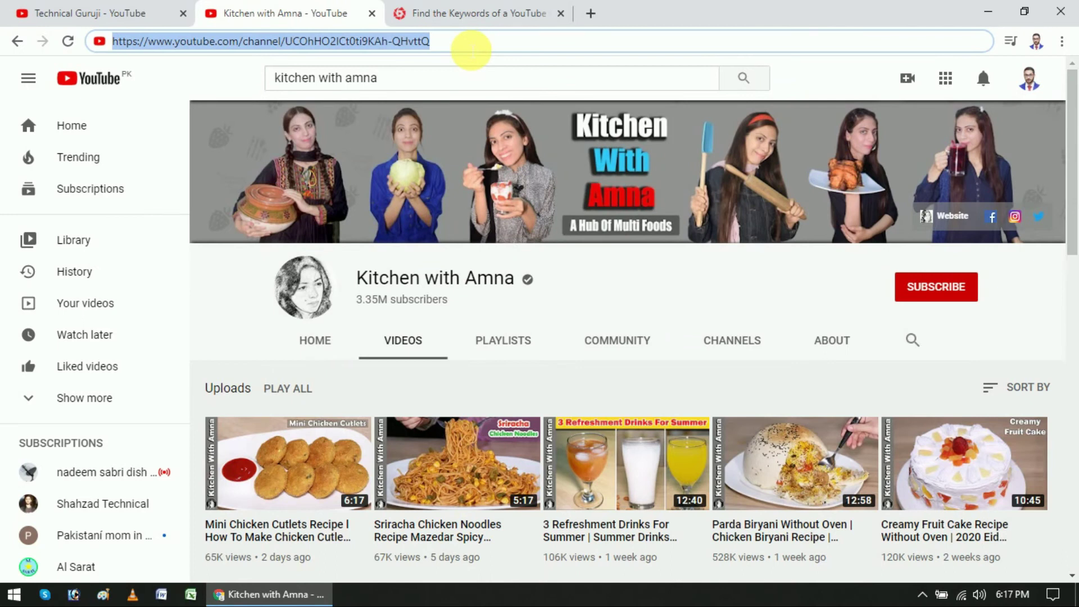
pyautogui.click(471, 13)
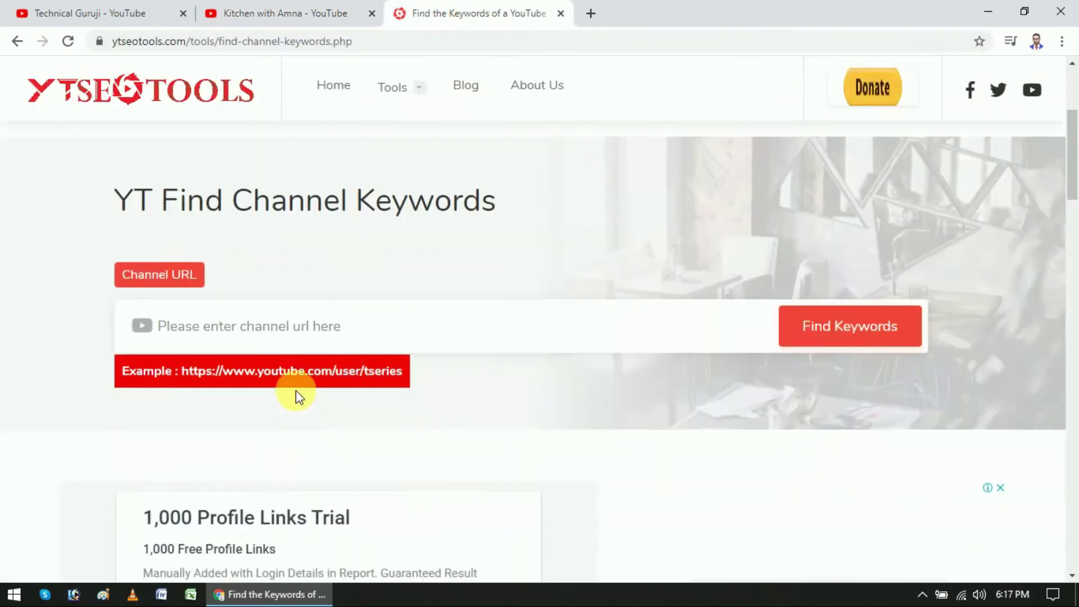
pyautogui.click(303, 342)
pyautogui.hotkey('ctrl', 'v')
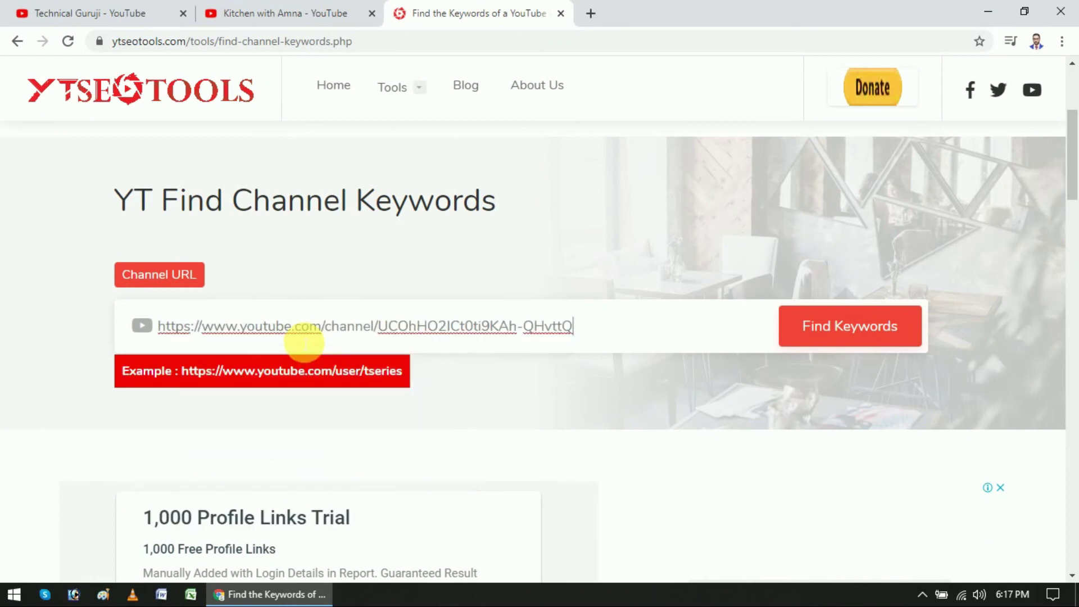
pyautogui.click(859, 325)
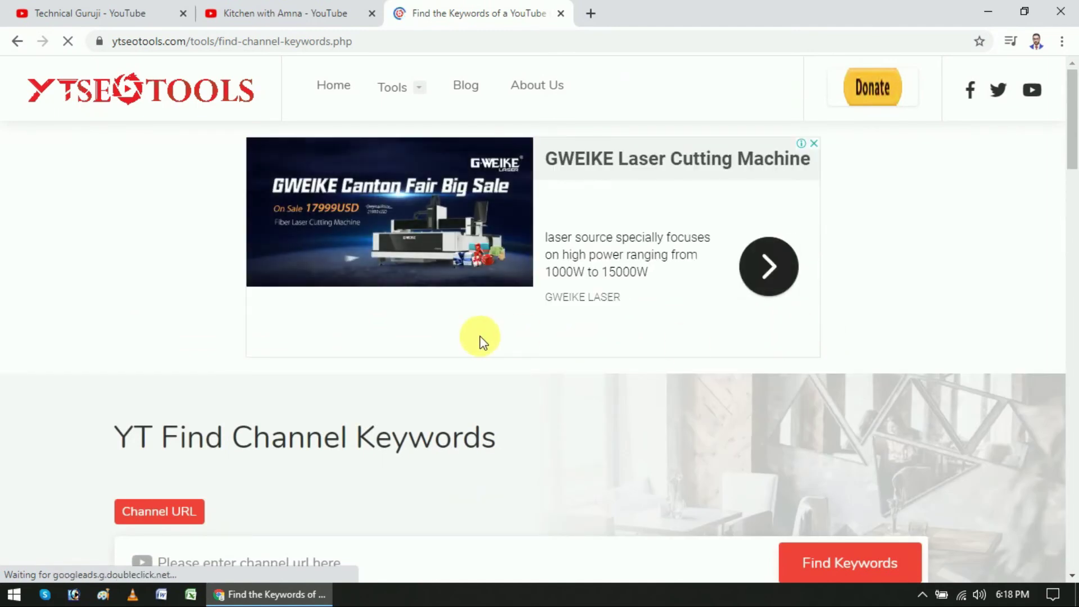
pyautogui.scroll(-11, 480, 341)
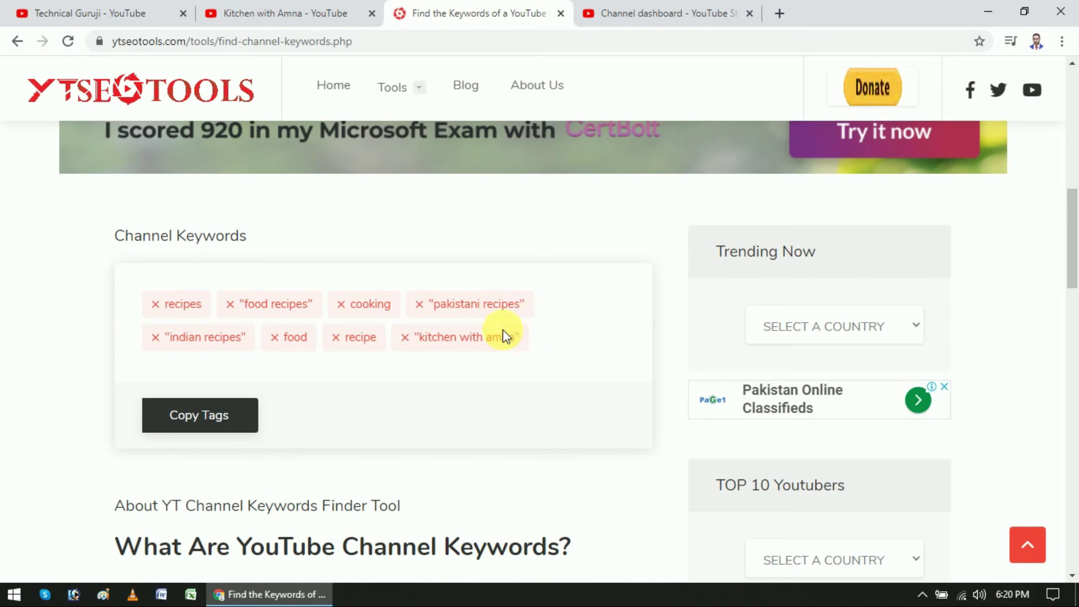
# - Copy the extracted channel tags and return to the channel's keyword settings in YouTube Studio
pyautogui.click(226, 416)
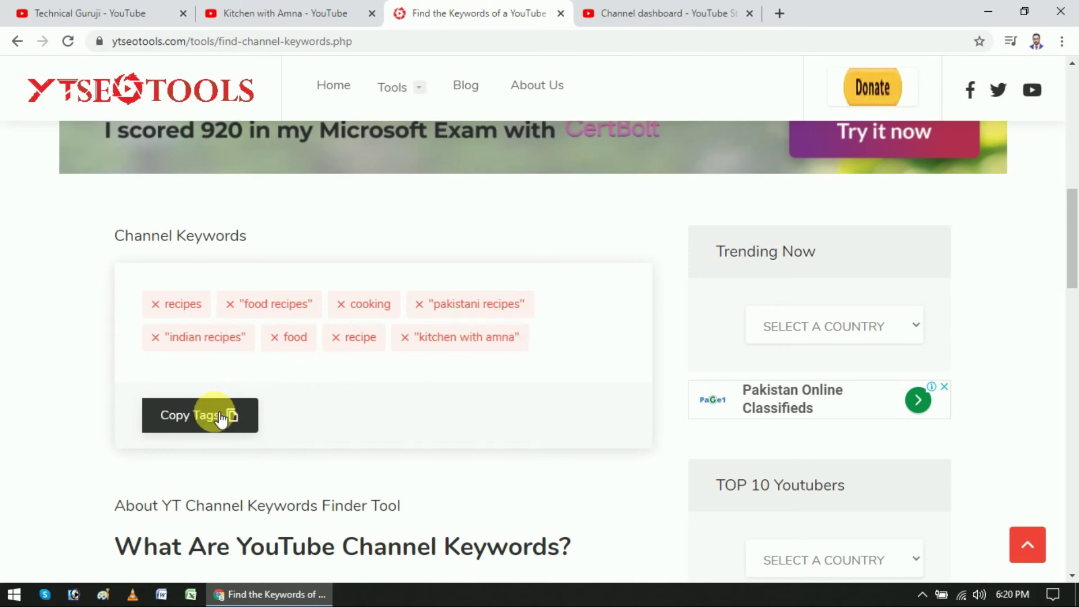
pyautogui.click(657, 13)
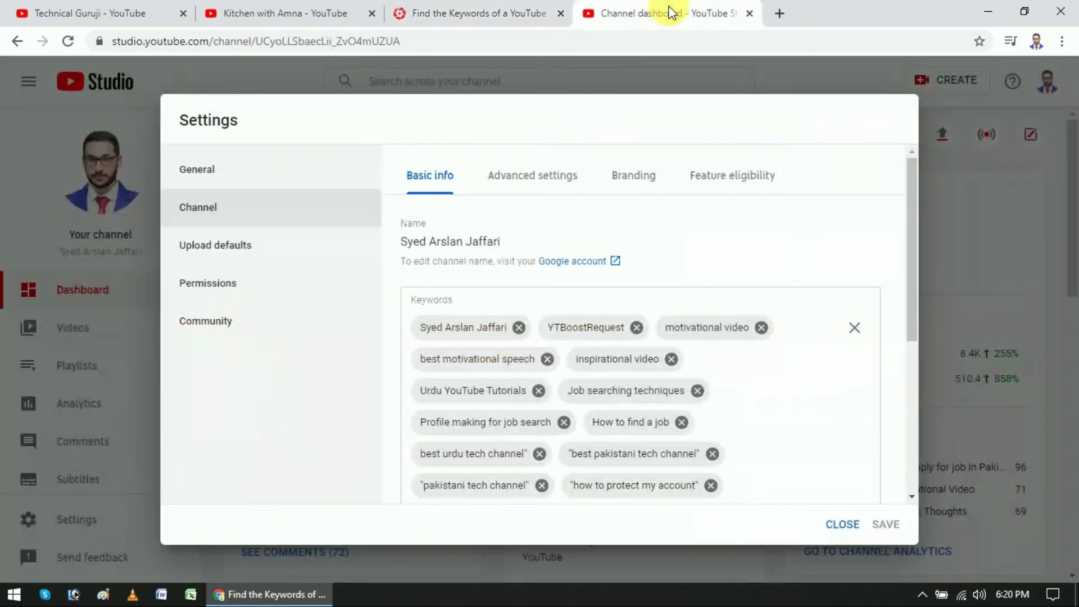